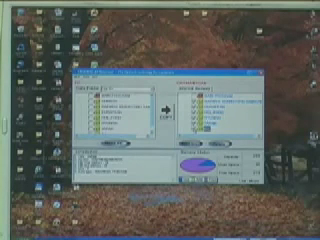
Delete the ticked old software entries from the scanner's Internal Memory list.
right_click(150, 115)
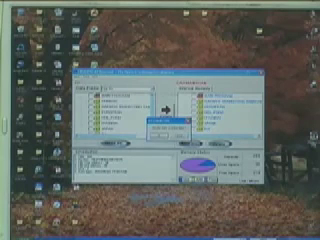
left_click(165, 126)
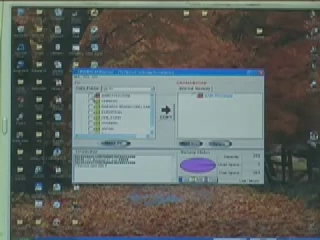
Step down the Data Folder list to the new software packages and start copying them to the scanner.
key("Down")
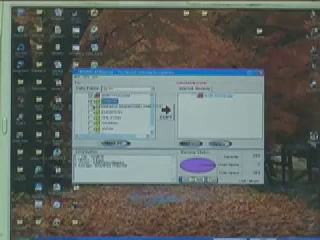
key("Down")
key("Down")
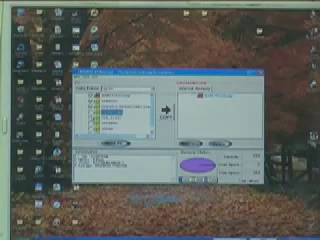
key("Down")
key("Down")
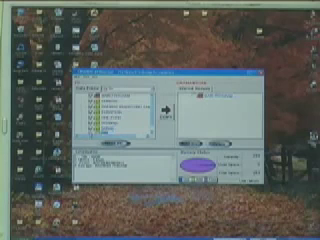
key("Down")
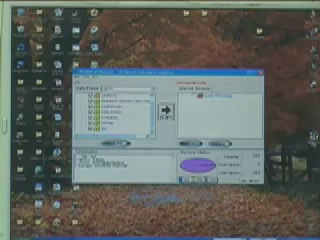
key("Return")
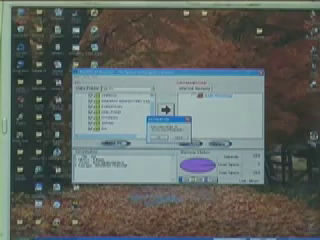